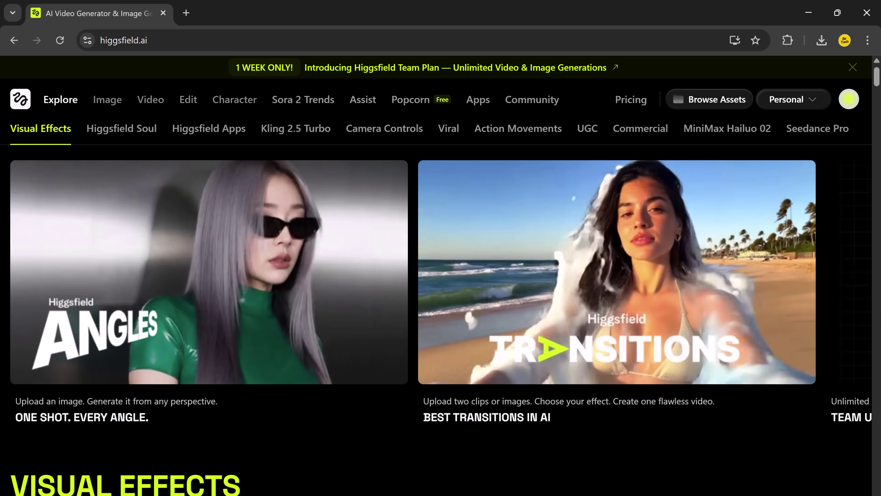
Step: Scroll past the Visual Effects, Sora 2, WAN 2.5 and Higgsfield Soul galleries to the Higgsfield Apps grid
scroll(643, 332, "right", 5)
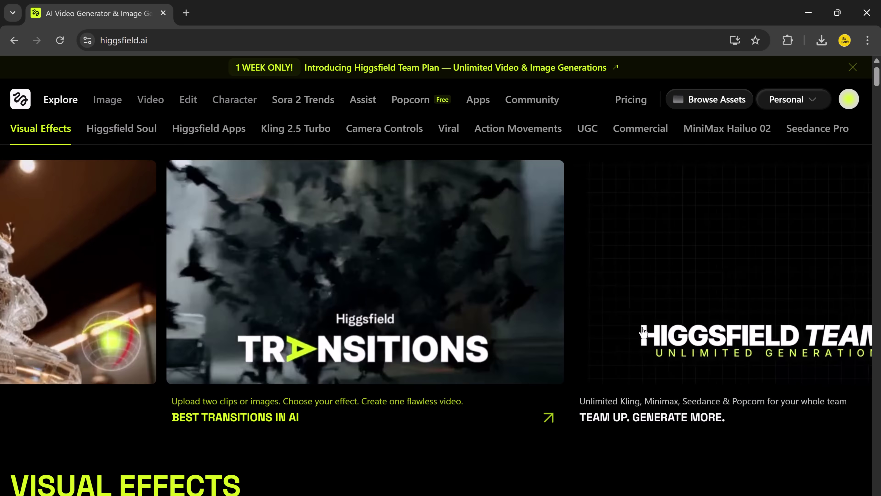
scroll(642, 332, "right", 10)
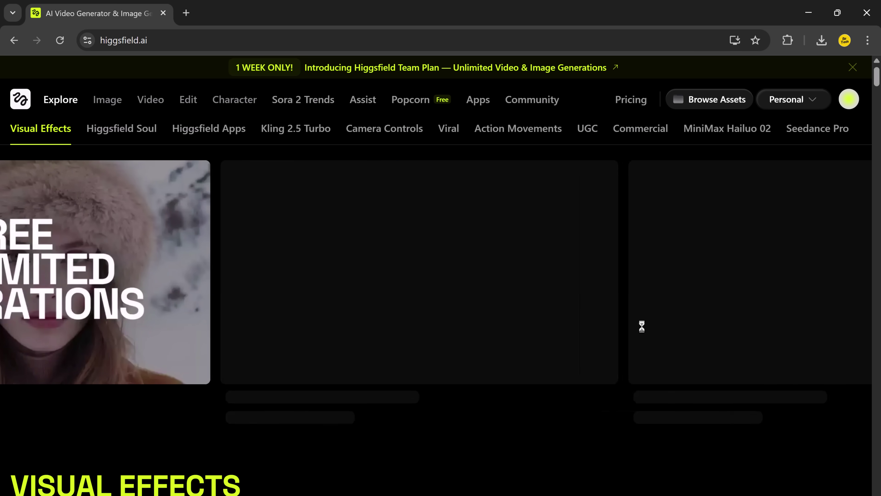
scroll(642, 328, "right", 8)
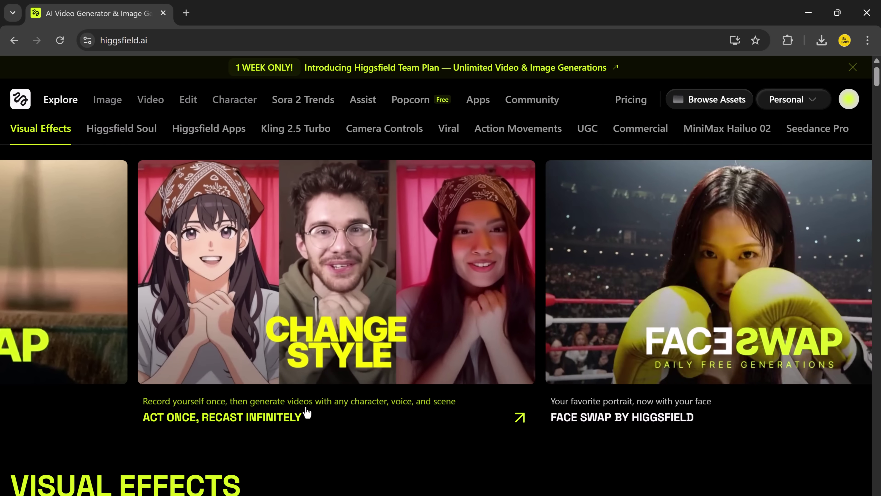
scroll(307, 413, "down", 10)
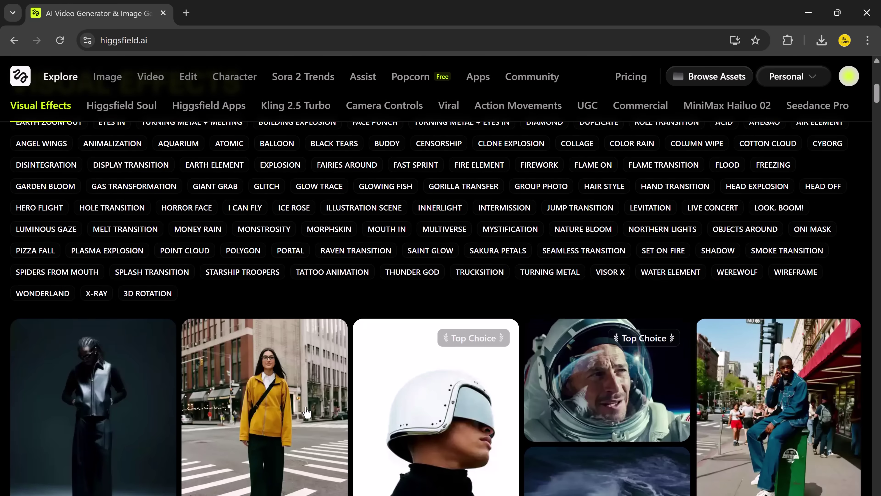
scroll(307, 413, "down", 6)
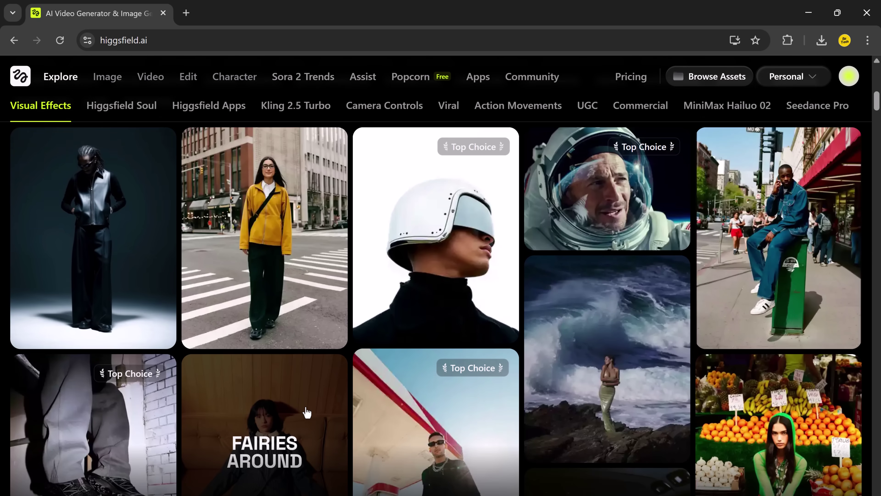
scroll(307, 413, "down", 20)
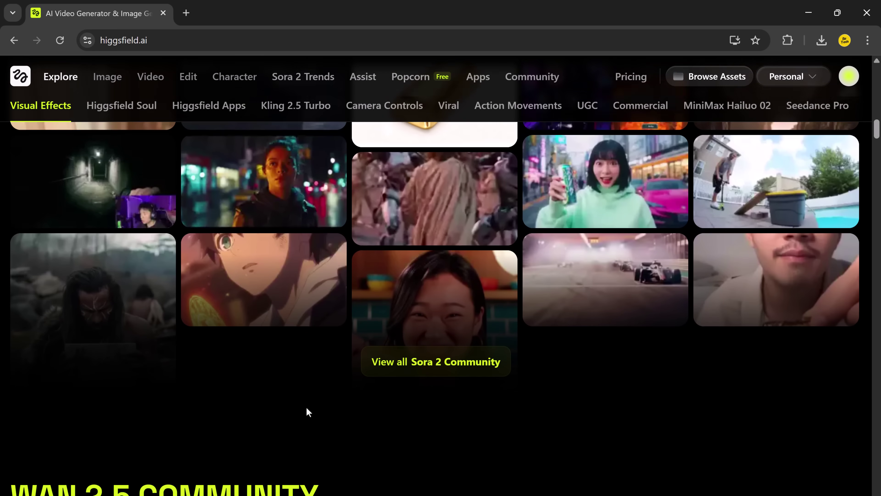
scroll(306, 407, "down", 20)
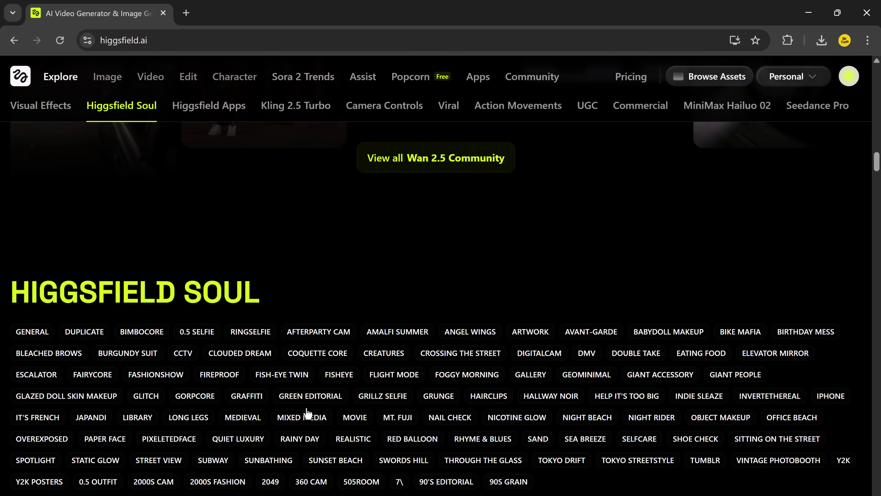
scroll(307, 413, "down", 4)
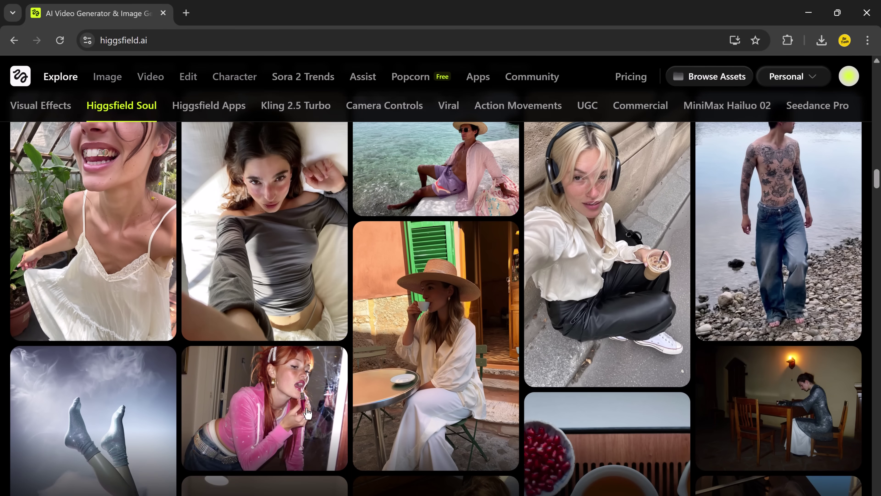
scroll(325, 394, "down", 6)
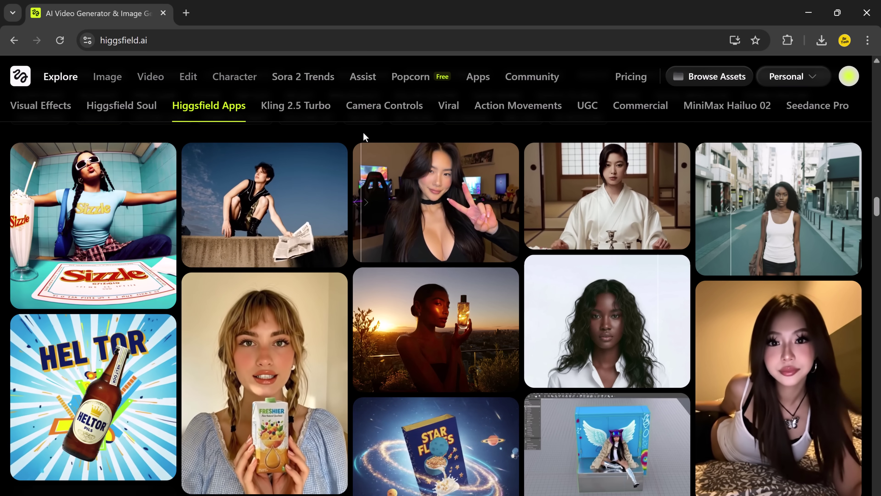
Step: Scroll back to the featured banners showing Higgsfield Recast beside Face Swap
scroll(346, 291, "down", 10)
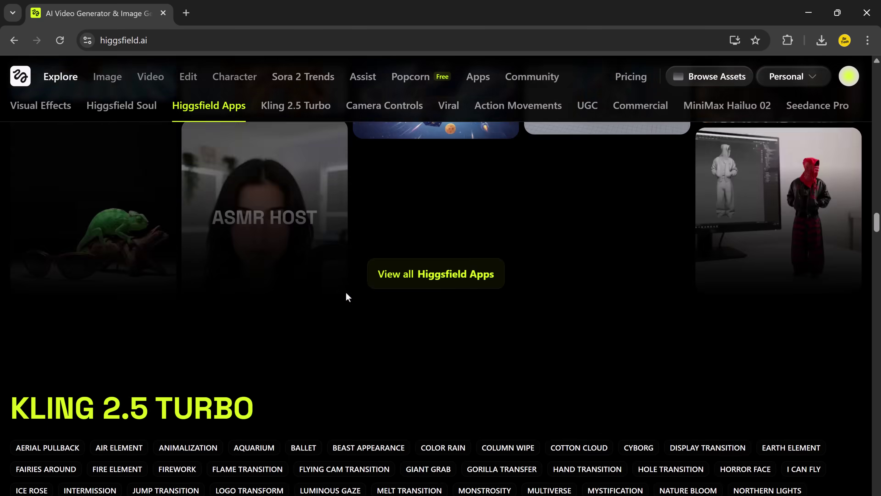
scroll(348, 296, "down", 5)
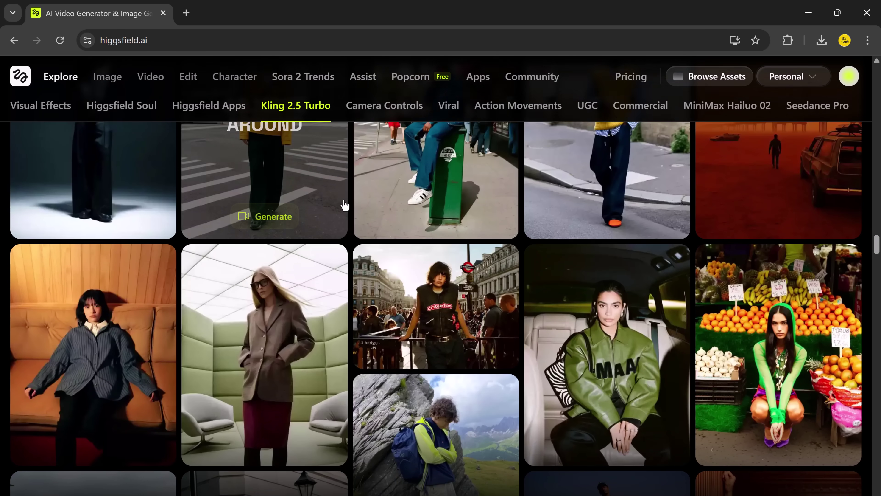
scroll(345, 205, "up", 2)
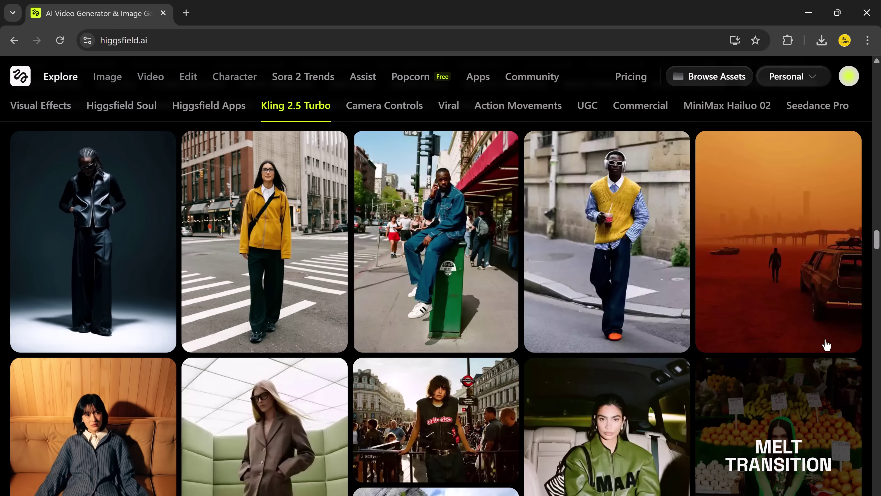
scroll(431, 251, "up", 10)
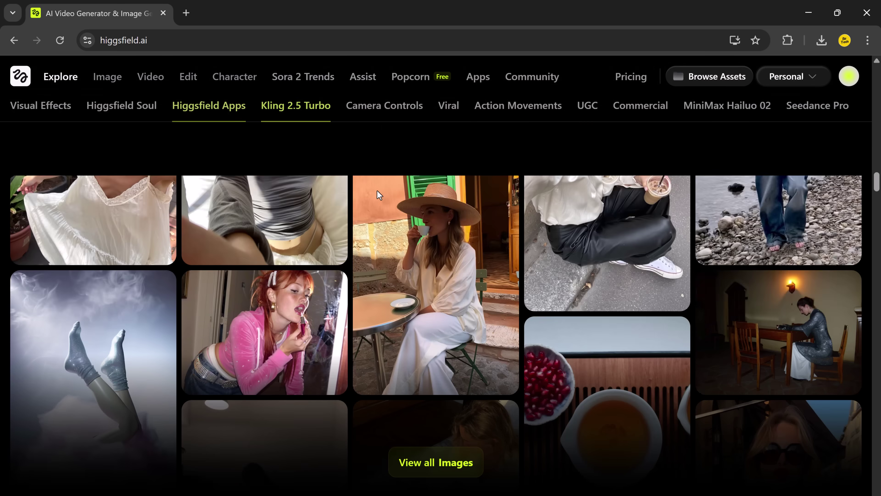
scroll(430, 251, "up", 5)
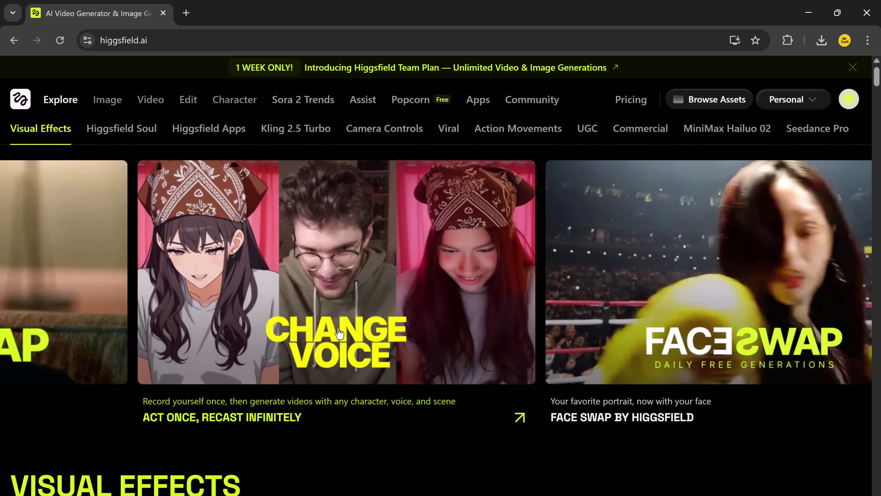
Step: Open Recast from the 'Act once, recast infinitely' banner and scroll to its upload slots
left_click(340, 331)
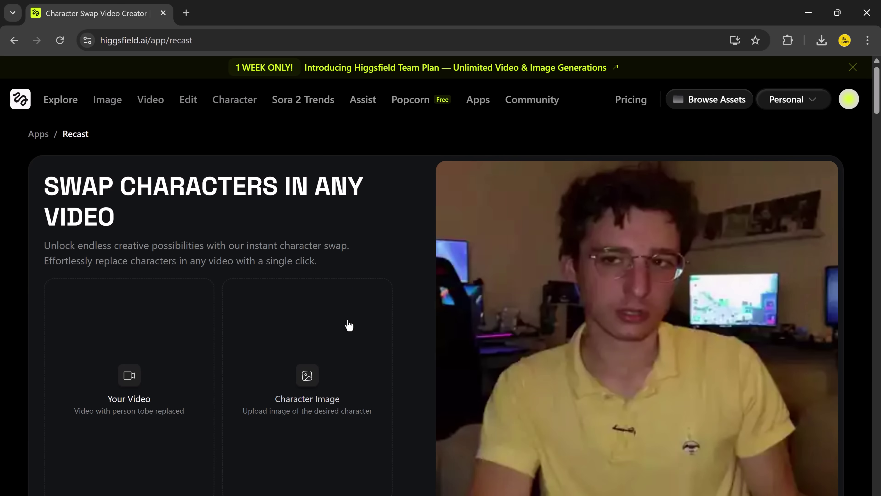
scroll(362, 195, "down", 2)
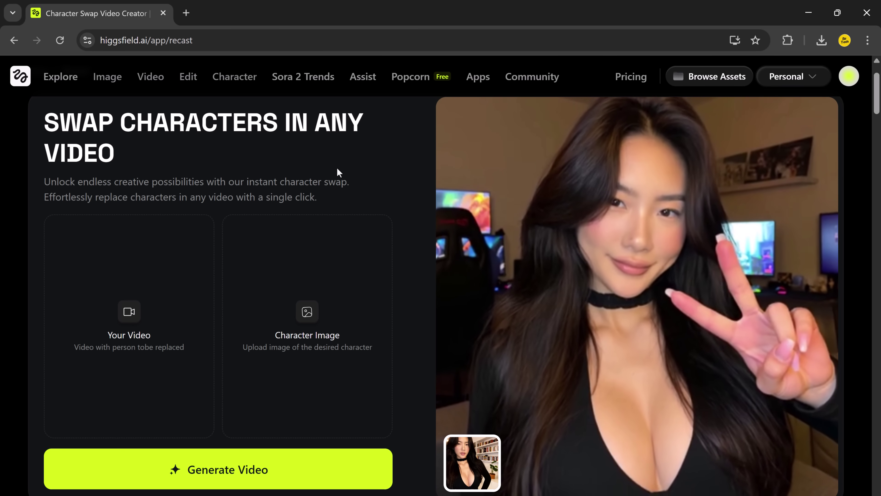
Step: Upload the 6774258-hd_1280_720_30fps clip as source video and the 'images' portrait as character image
left_click(126, 326)
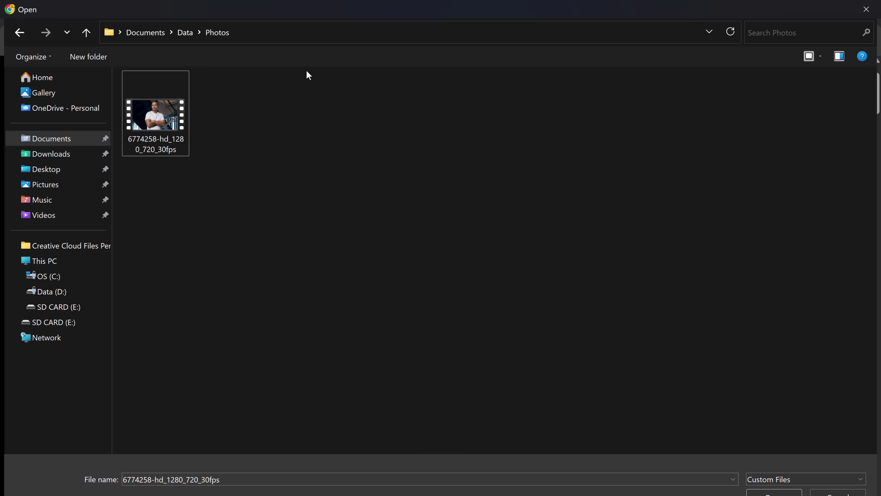
double_click(151, 125)
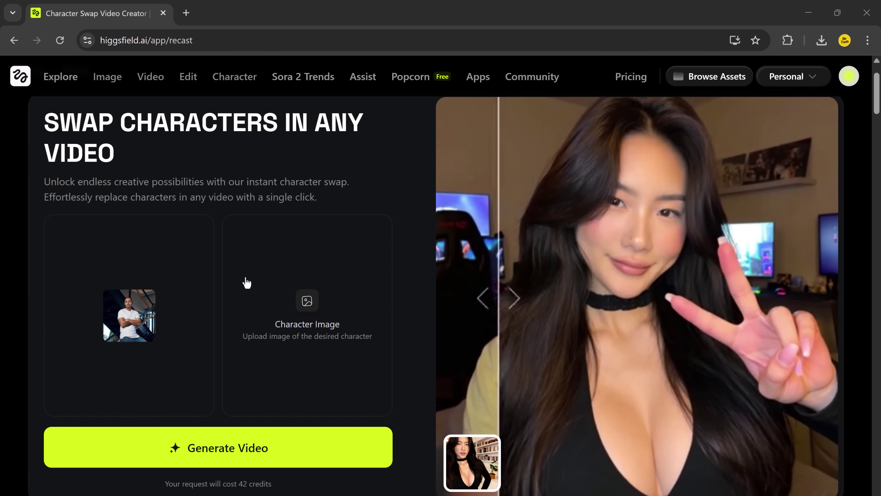
left_click(316, 304)
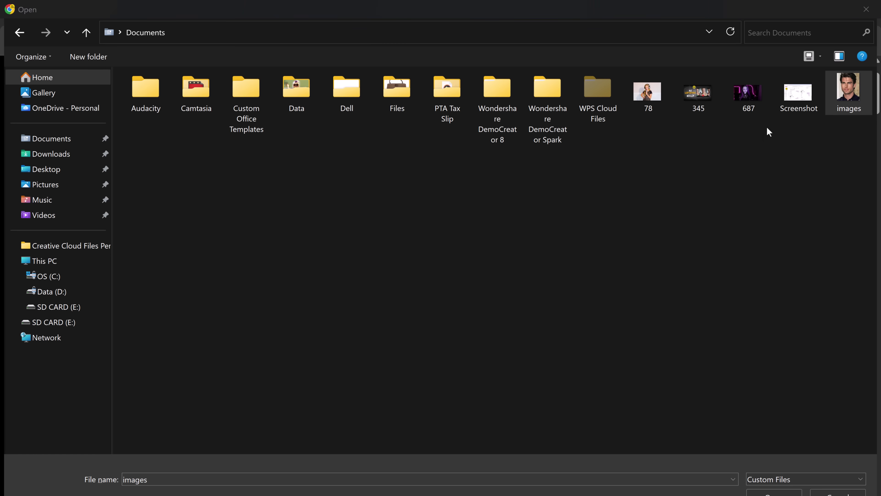
double_click(859, 104)
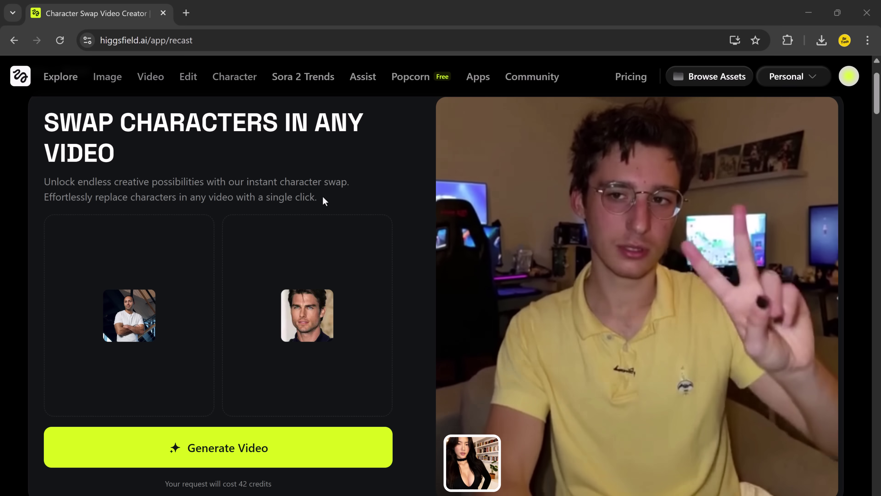
mouse_move(295, 324)
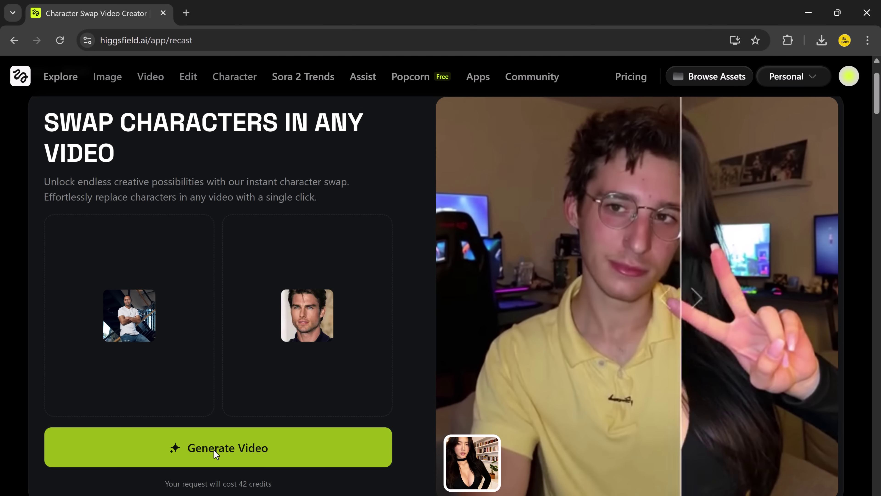
Step: Generate the character-swap video for 42 credits and download the finished result
left_click(214, 450)
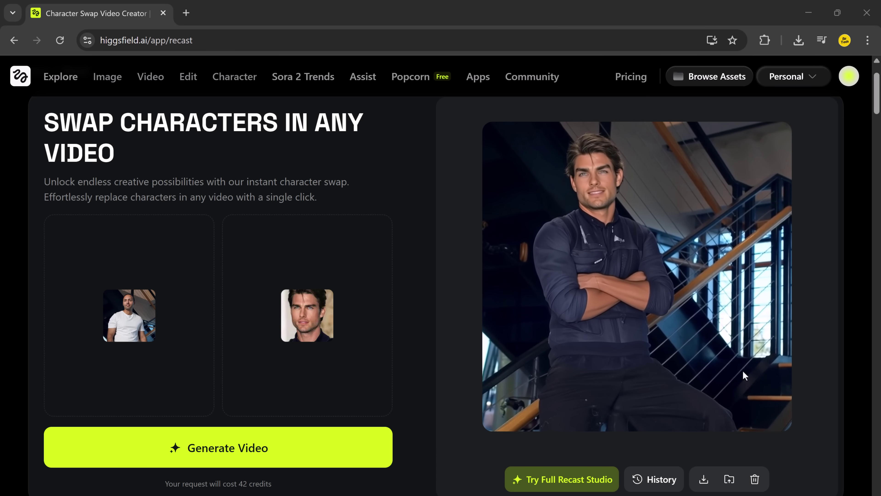
left_click(703, 479)
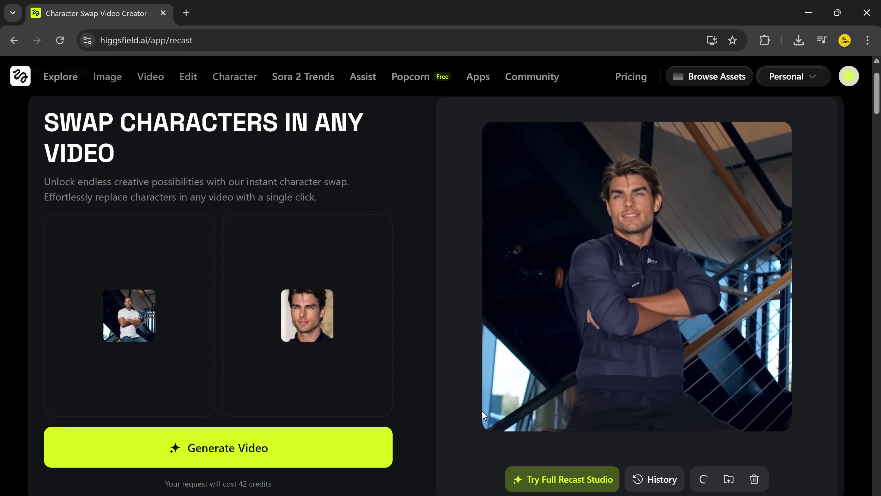
left_click(559, 481)
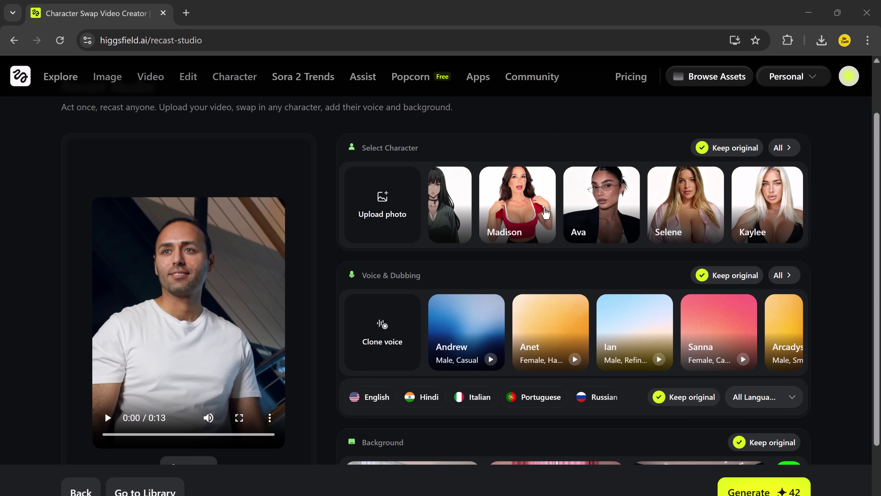
left_click(572, 199)
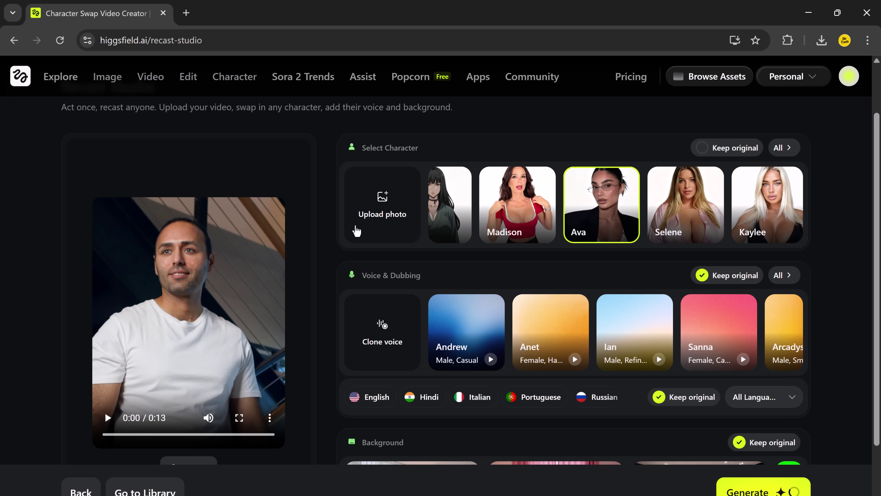
scroll(635, 296, "down", 2)
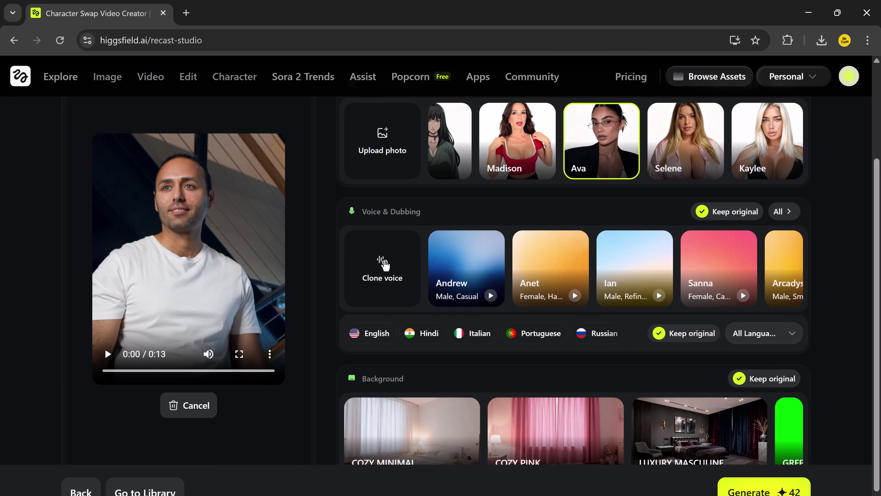
left_click(383, 265)
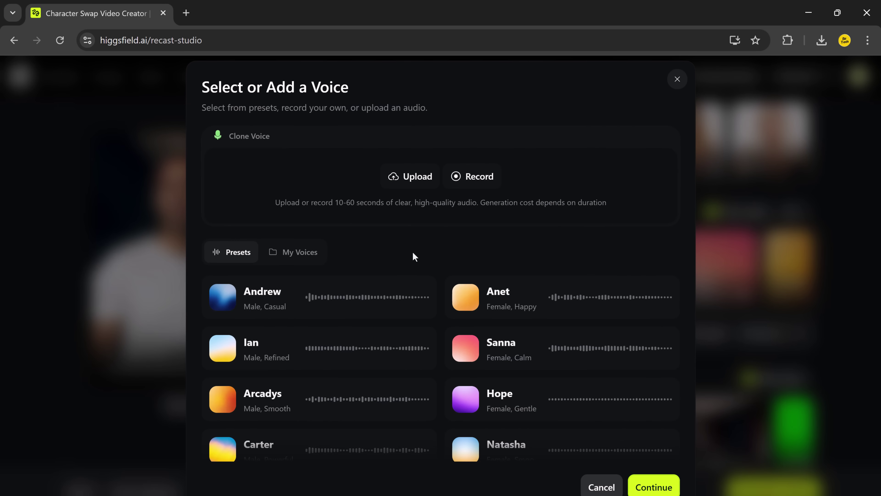
left_click(222, 297)
left_click(223, 301)
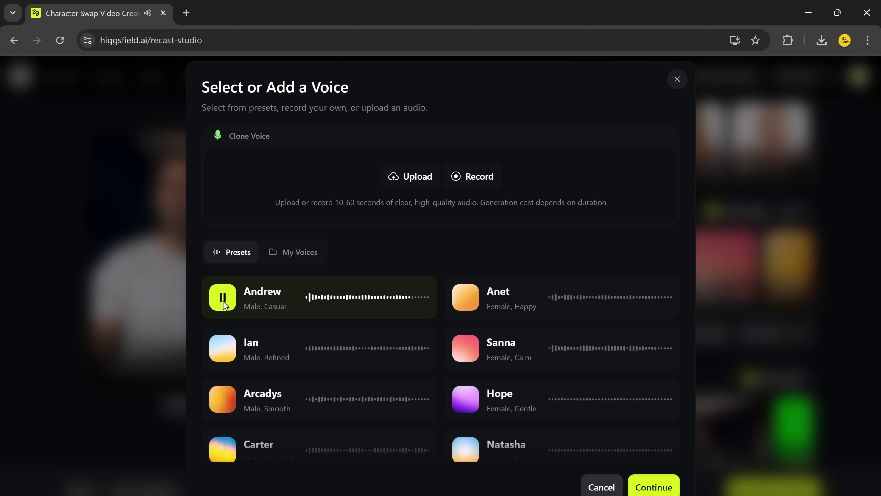
left_click(228, 351)
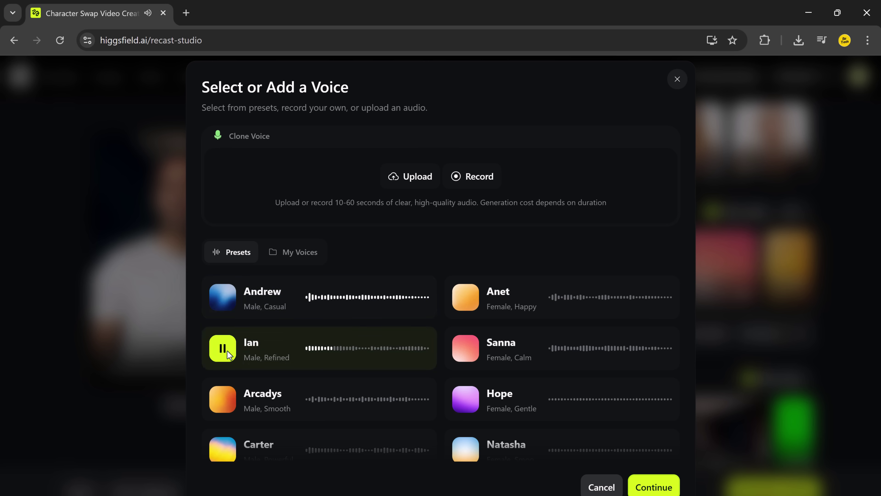
left_click(227, 351)
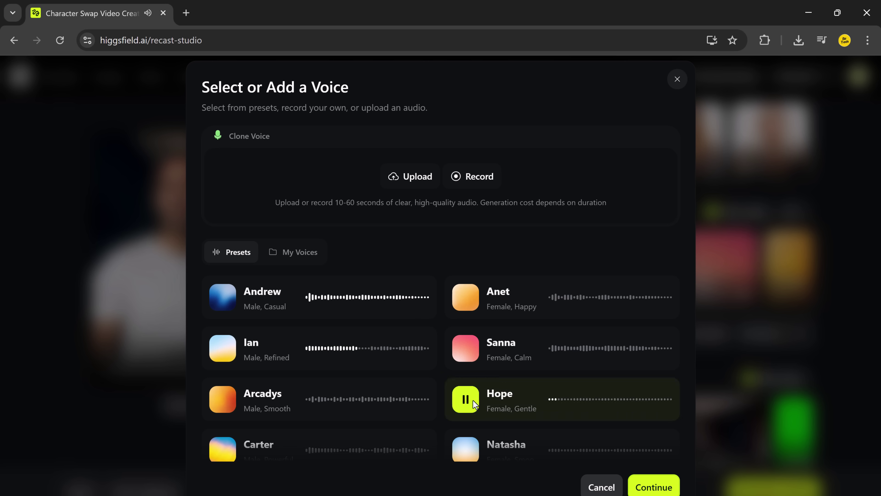
left_click(473, 349)
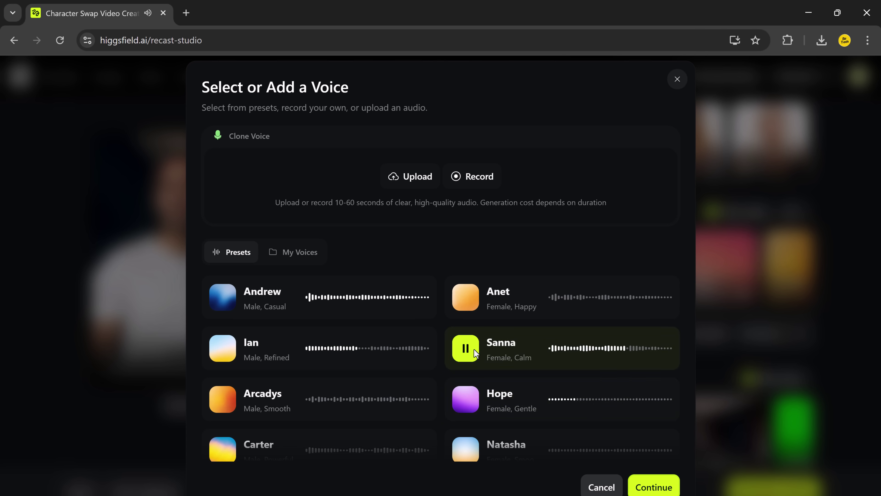
left_click(471, 298)
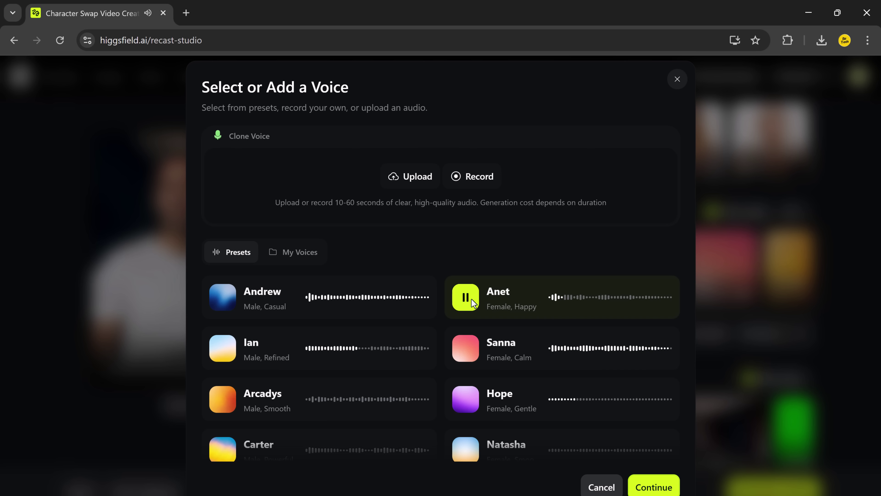
left_click(471, 298)
left_click(603, 486)
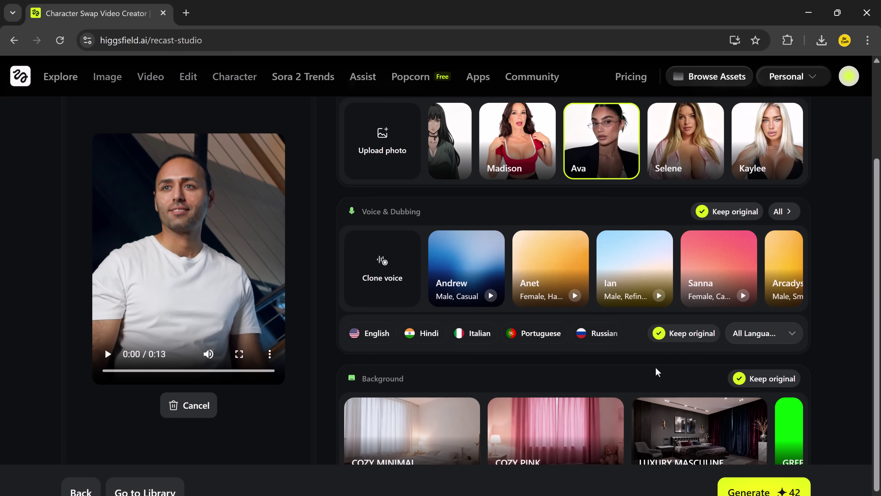
scroll(656, 370, "down", 1)
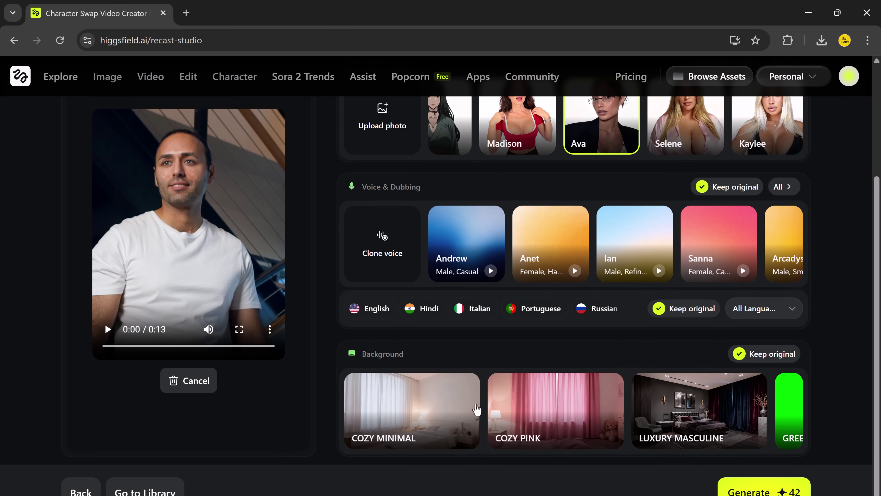
scroll(477, 410, "right", 3)
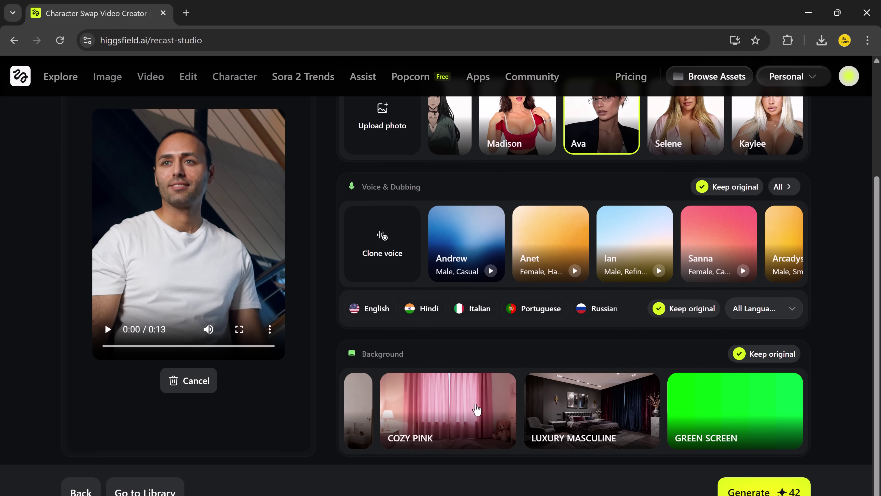
scroll(477, 410, "left", 3)
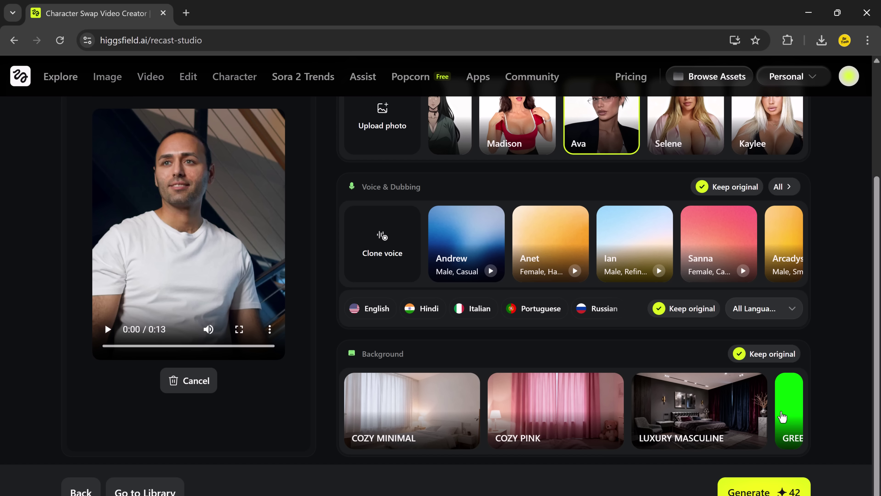
scroll(782, 420, "right", 3)
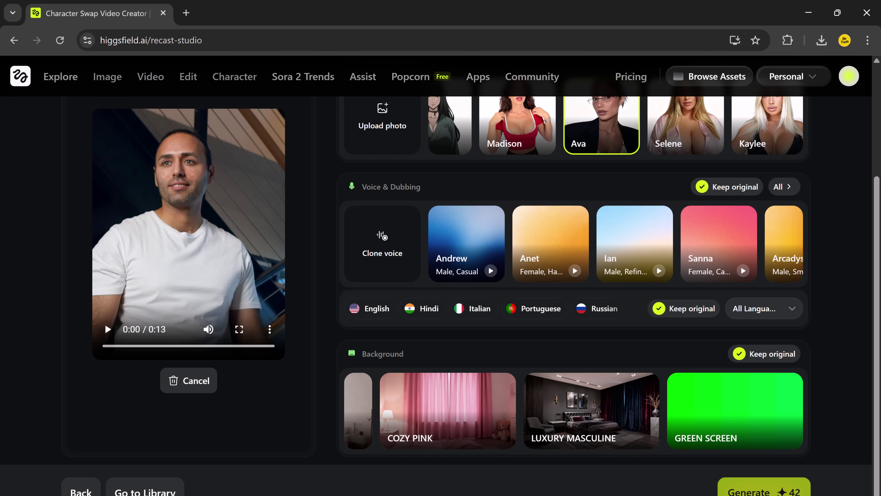
Step: Generate the 42-credit recast with Ava replacing the man on the original stairs background
left_click(764, 490)
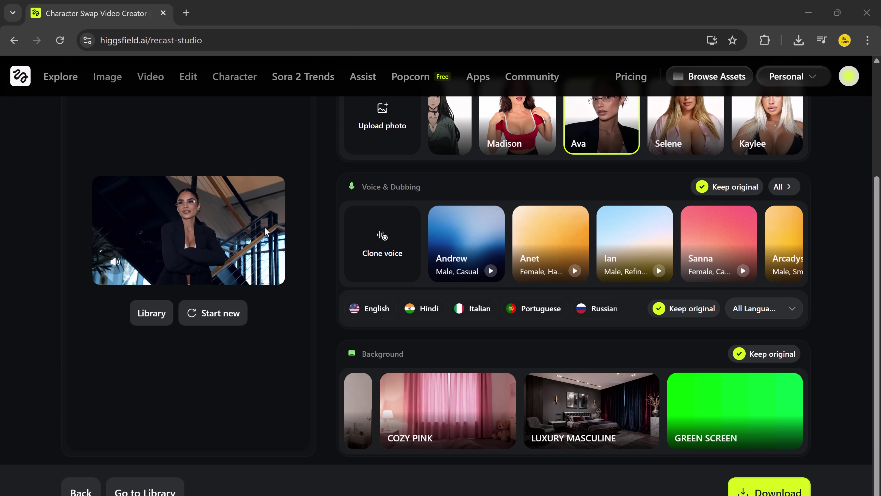
Step: Start a new recast with the Cozy Pink bedroom background and generate it for 51 credits
left_click(225, 318)
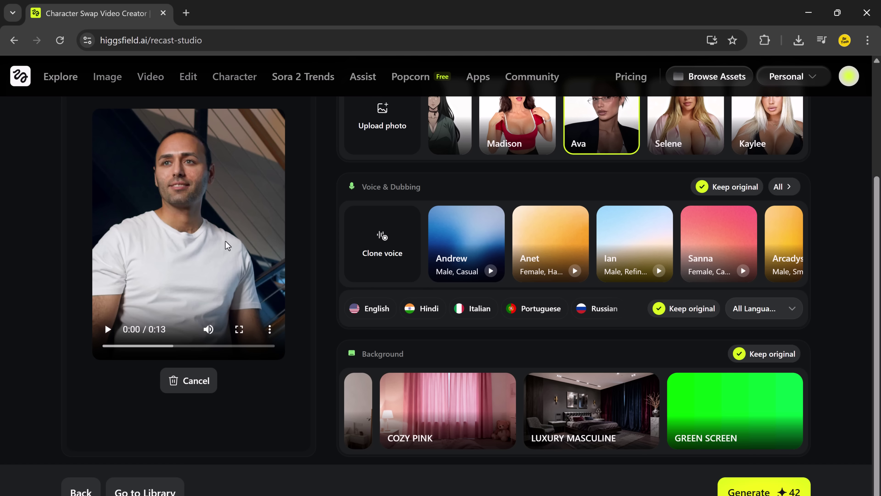
scroll(227, 245, "up", 3)
scroll(505, 407, "down", 3)
left_click(439, 416)
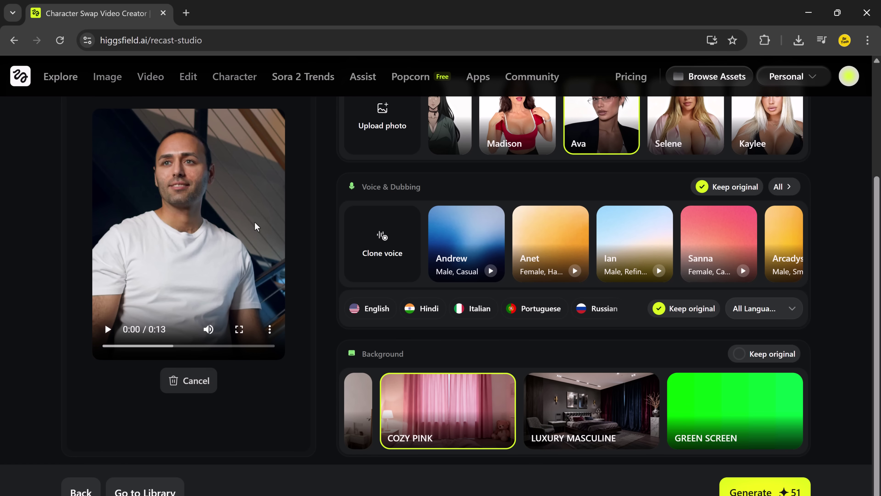
left_click(752, 491)
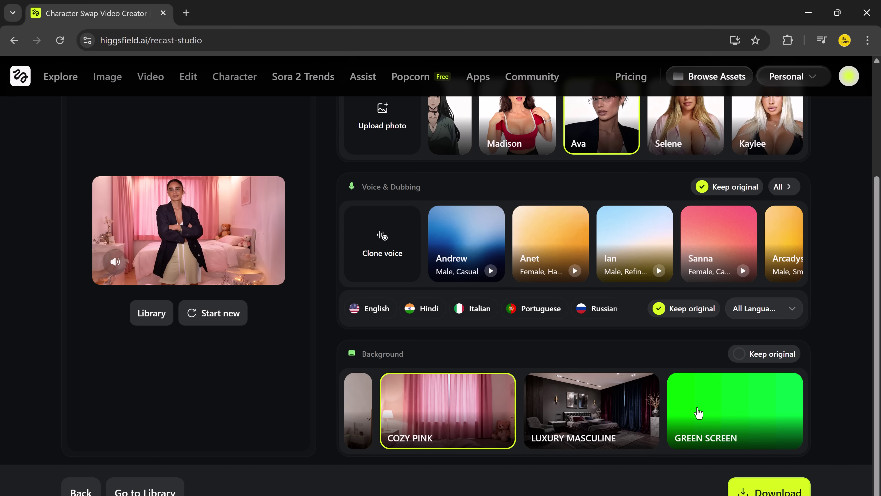
Step: Select the Green Screen background, then review the Basic, Pro, Ultimate and Creator pricing plans
left_click(746, 424)
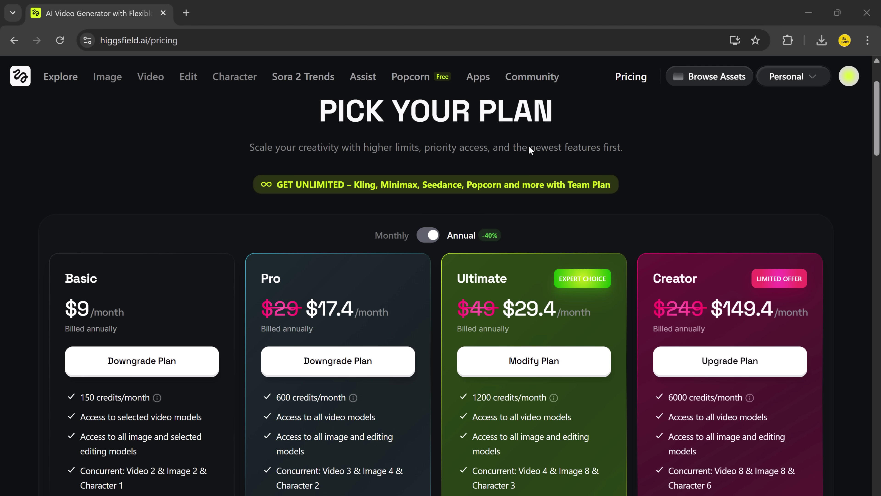
scroll(320, 212, "down", 3)
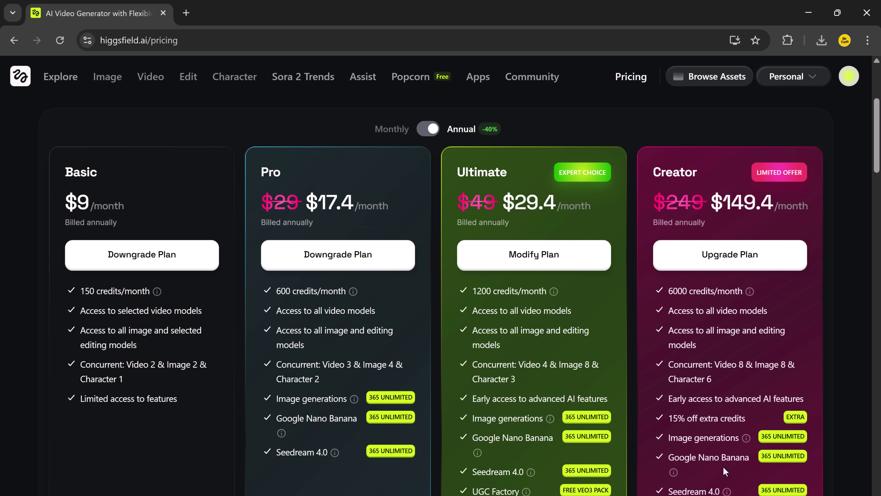
scroll(717, 460, "down", 1)
scroll(717, 460, "down", 1)
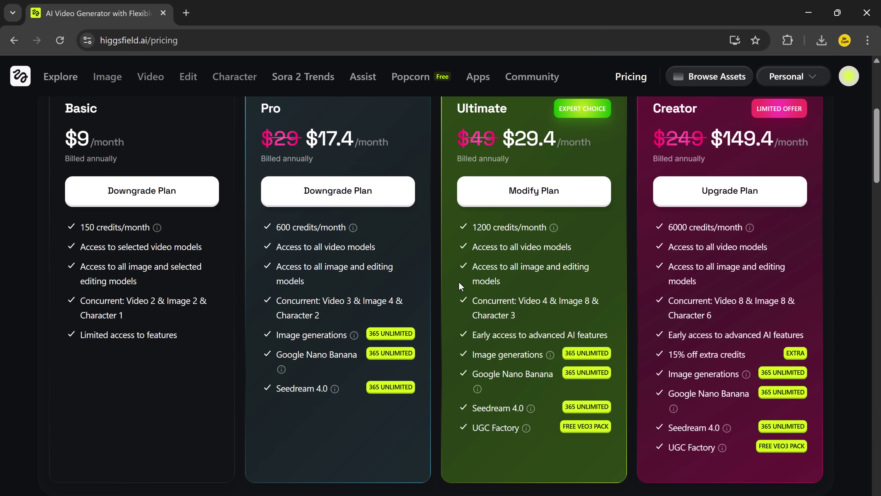
scroll(367, 387, "up", 1)
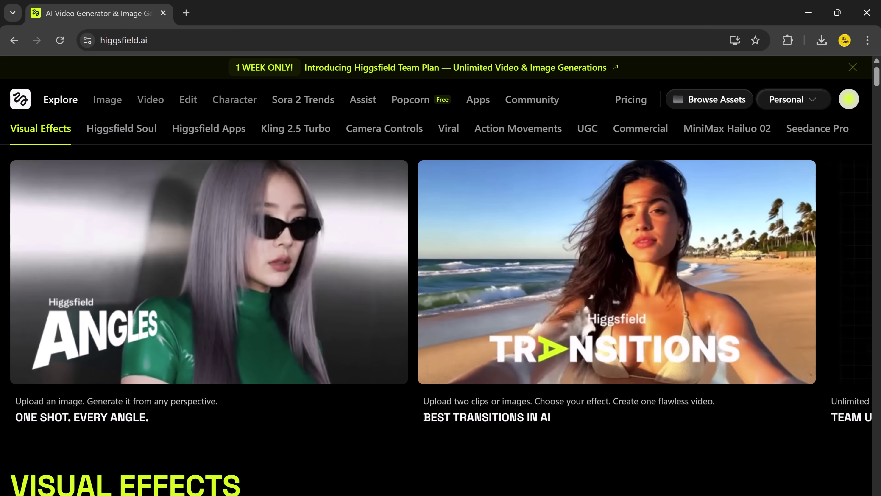
scroll(660, 322, "right", 2)
scroll(660, 322, "right", 10)
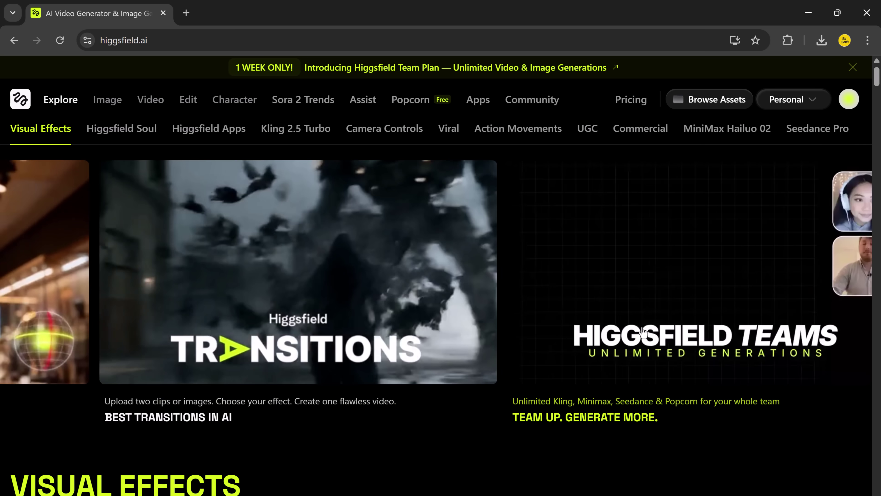
scroll(643, 332, "right", 8)
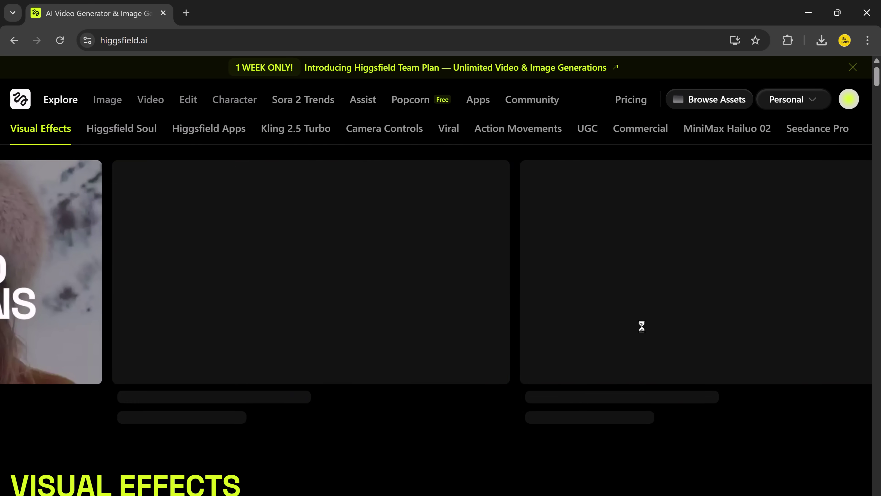
scroll(643, 333, "right", 6)
scroll(643, 332, "right", 4)
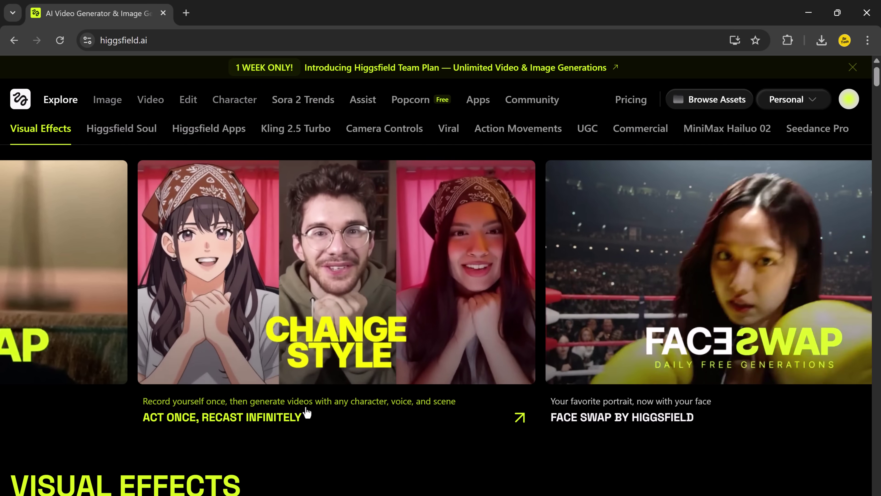
scroll(307, 412, "down", 10)
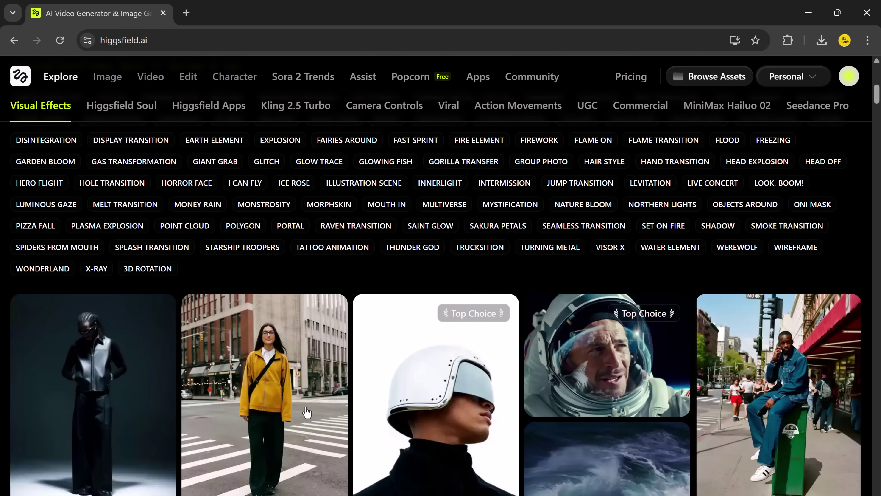
scroll(307, 413, "down", 8)
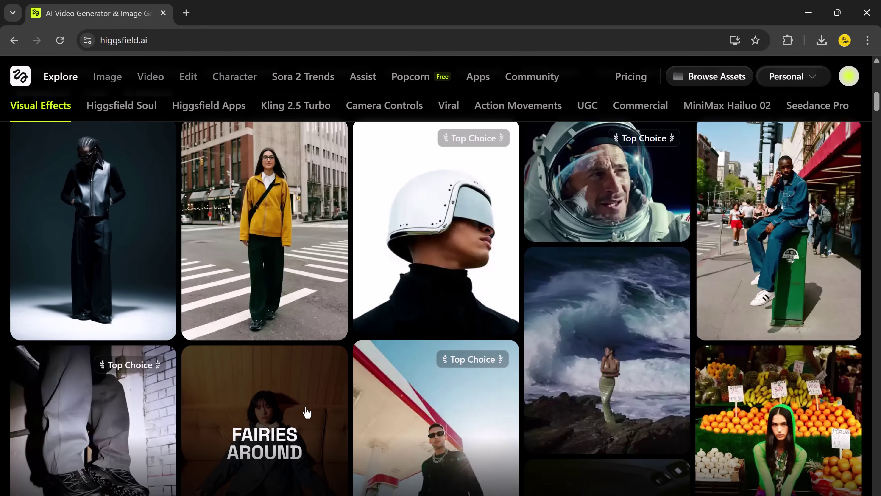
scroll(307, 412, "down", 20)
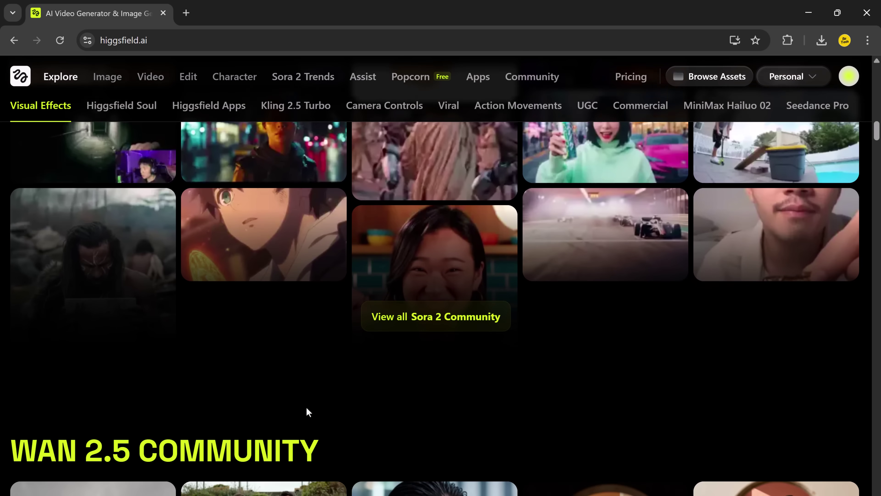
scroll(307, 408, "down", 20)
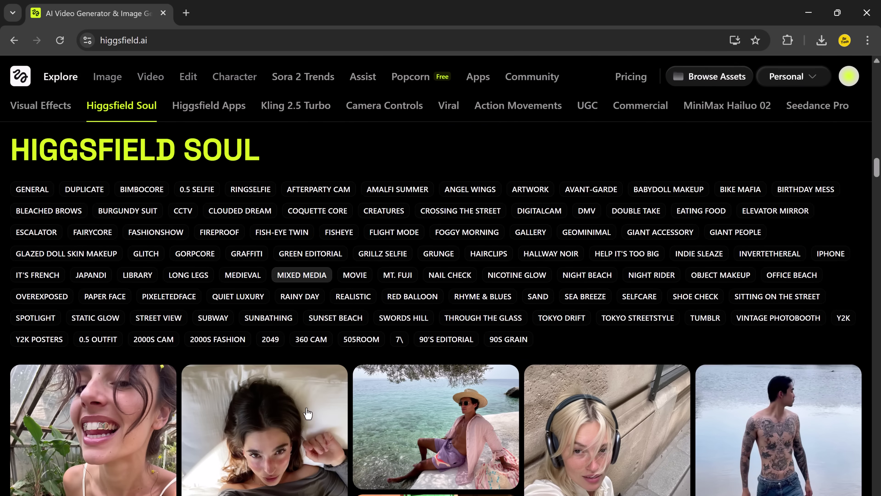
scroll(307, 413, "down", 10)
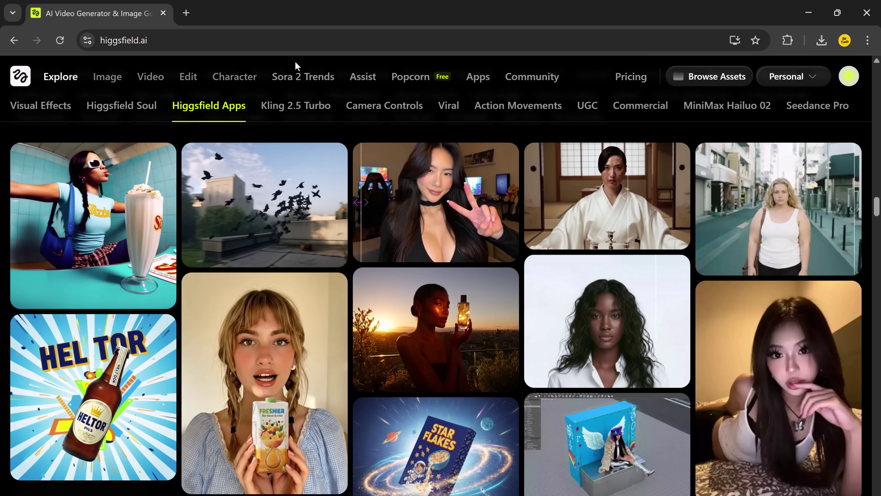